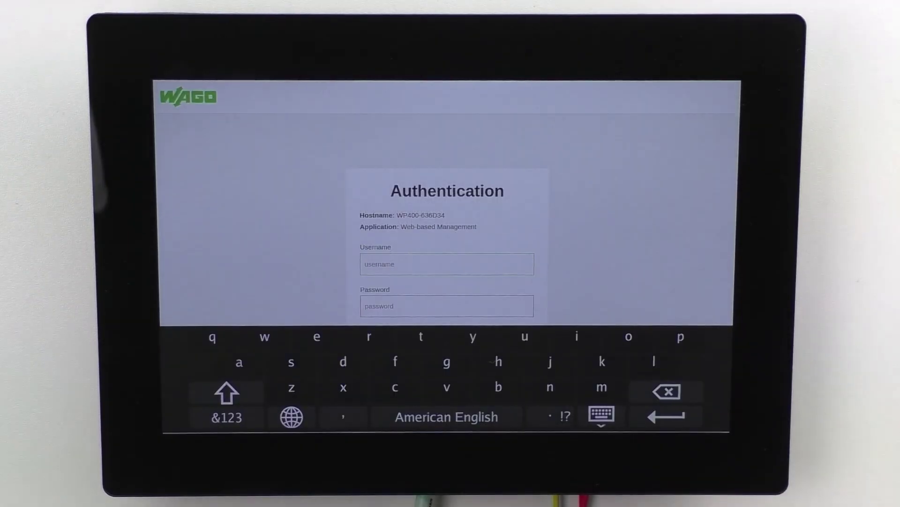
# - Log in to Web-based Management with the administrator username and password
pyautogui.write('admin')
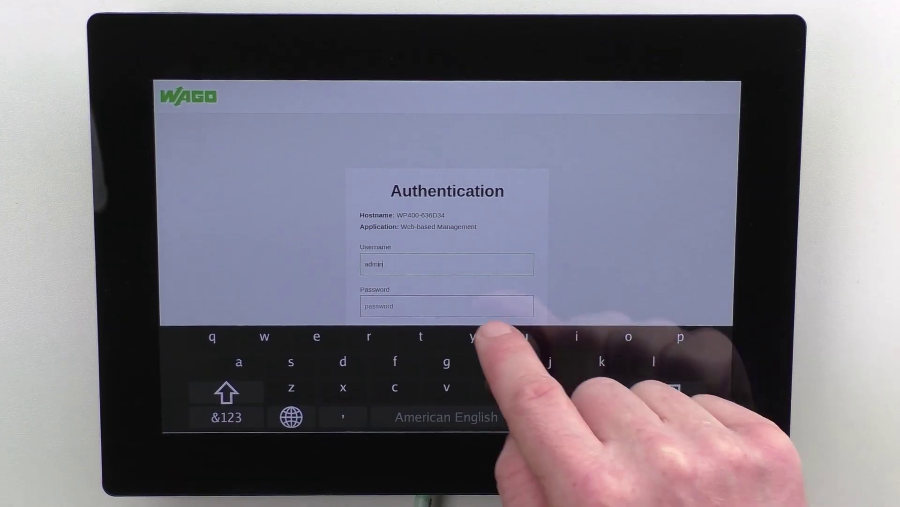
pyautogui.click(413, 306)
pyautogui.write('wago')
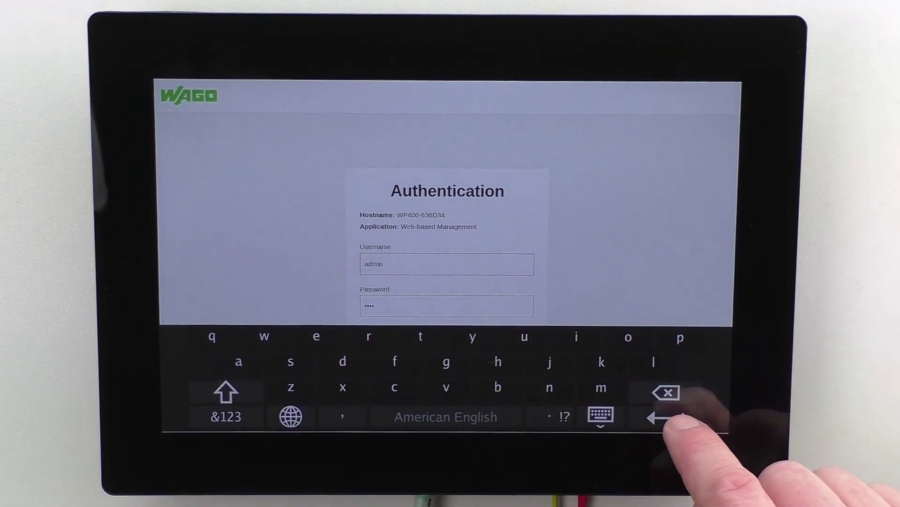
pyautogui.click(666, 417)
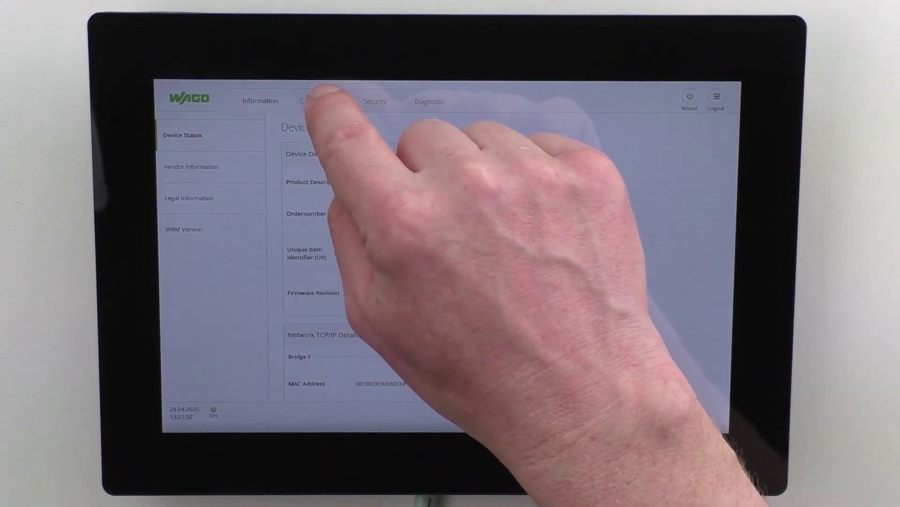
# - Set the IP source to Static IP with address 172.27.60.40 and subnet mask 255.248.0.0, and submit
pyautogui.click(319, 100)
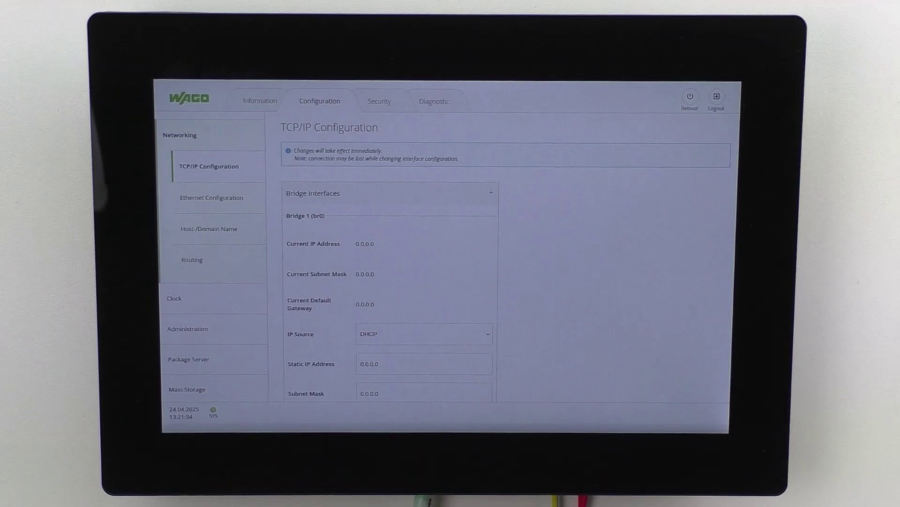
pyautogui.click(425, 334)
pyautogui.click(469, 366)
pyautogui.click(469, 364)
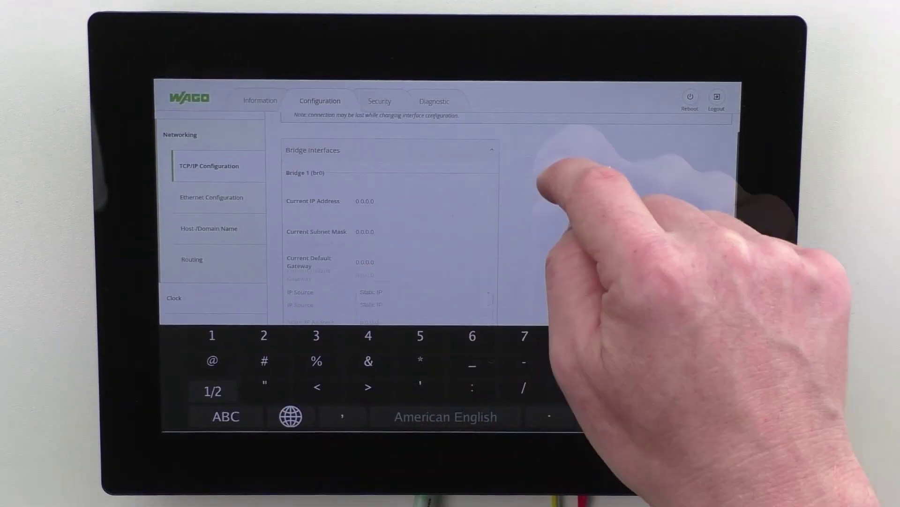
pyautogui.write('1')
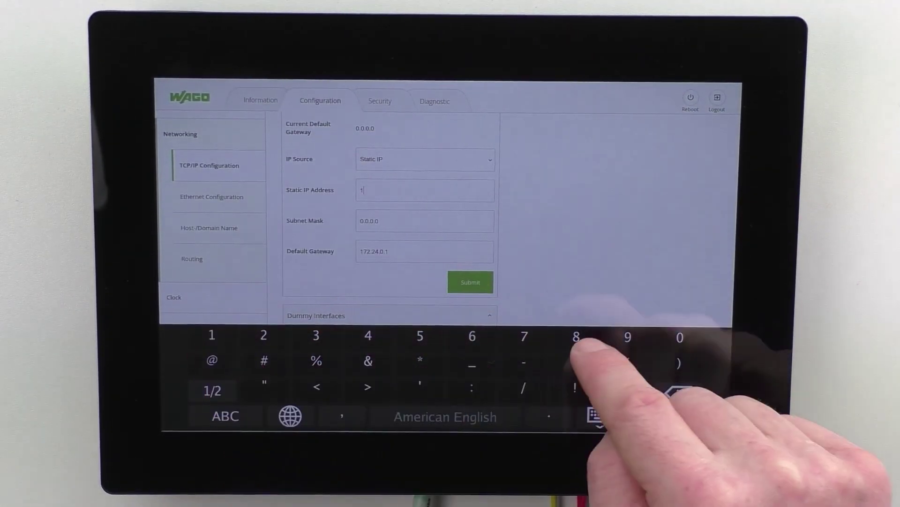
pyautogui.write('72.27.')
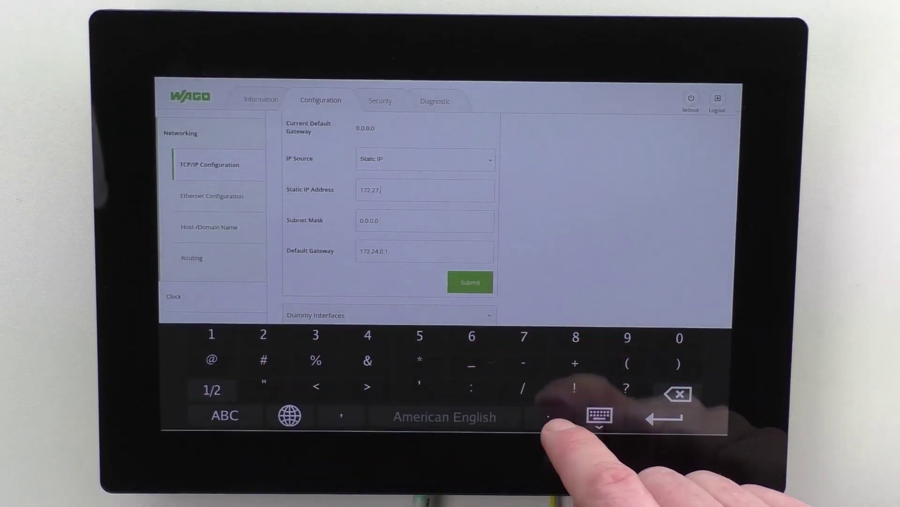
pyautogui.write('60.4')
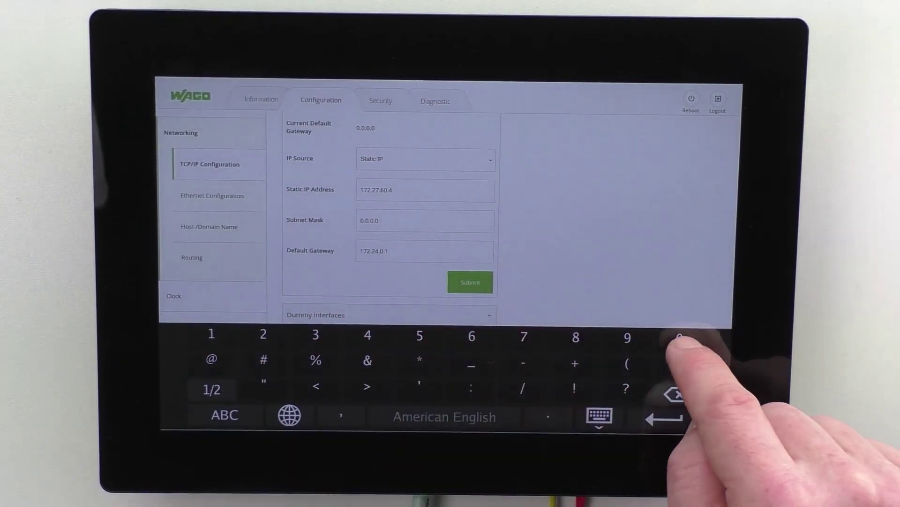
pyautogui.write('0')
pyautogui.press('Return')
pyautogui.write('255.')
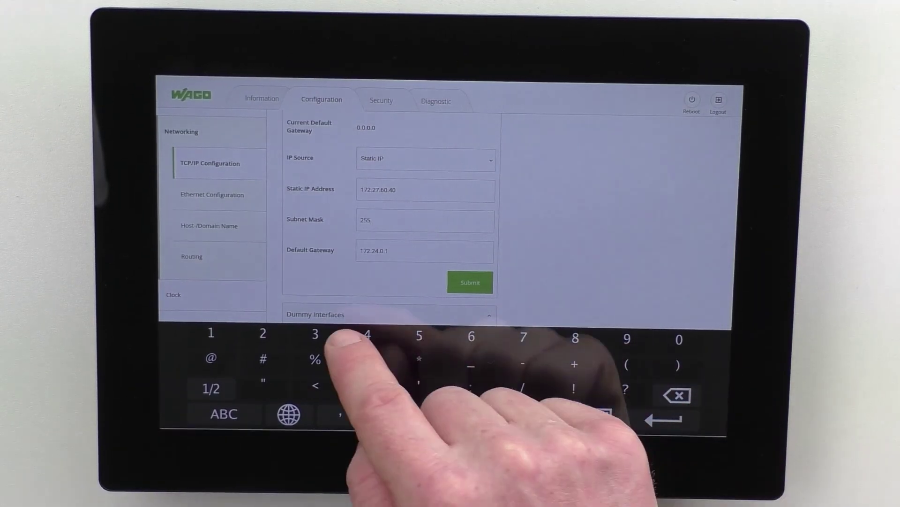
pyautogui.write('248.0.')
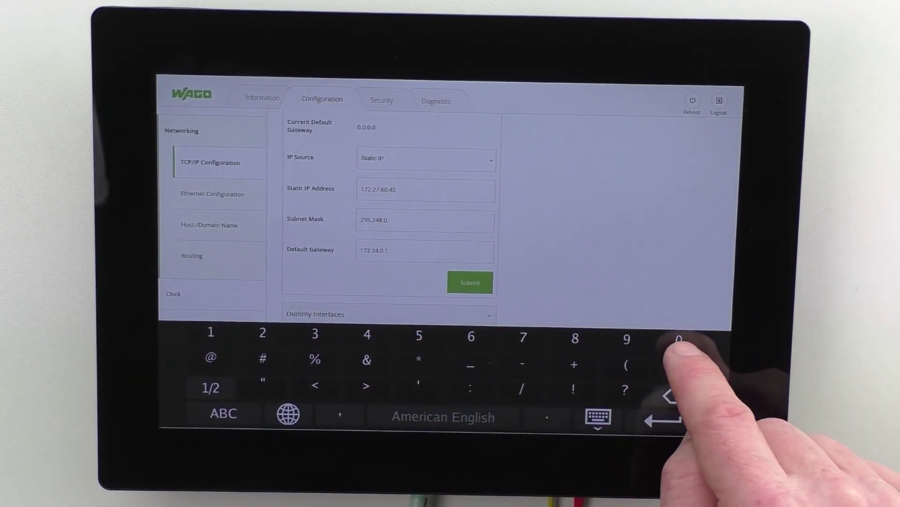
pyautogui.write('0')
pyautogui.click(388, 252)
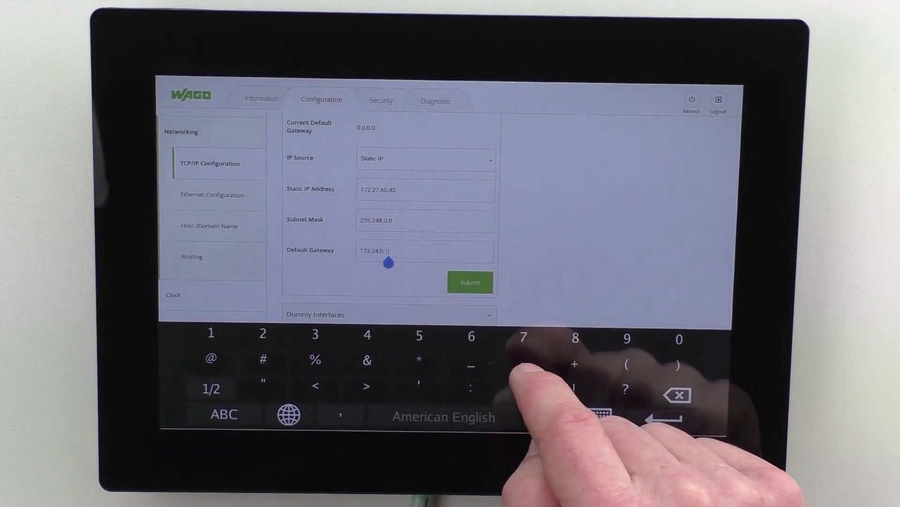
pyautogui.click(471, 282)
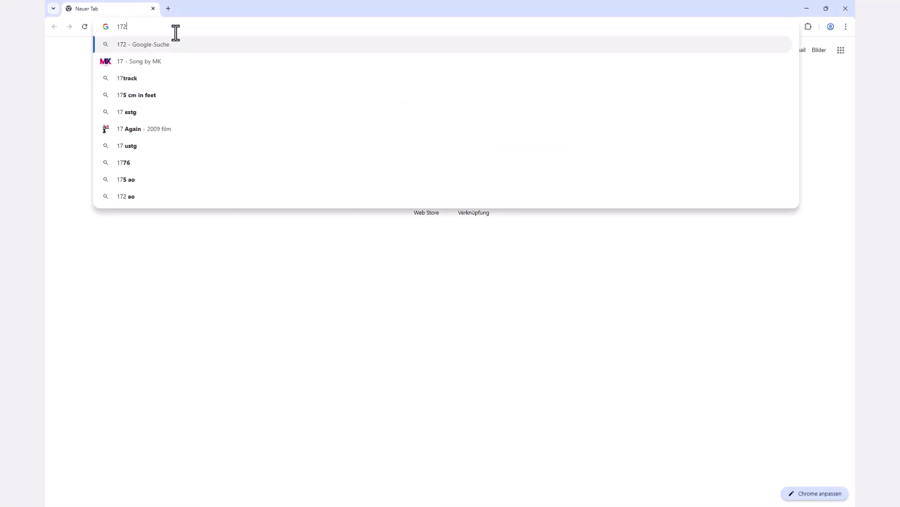
# - Open 172.27.60.40 in Chrome and proceed past the certificate warning
pyautogui.write('.27.60.40')
pyautogui.press('Return')
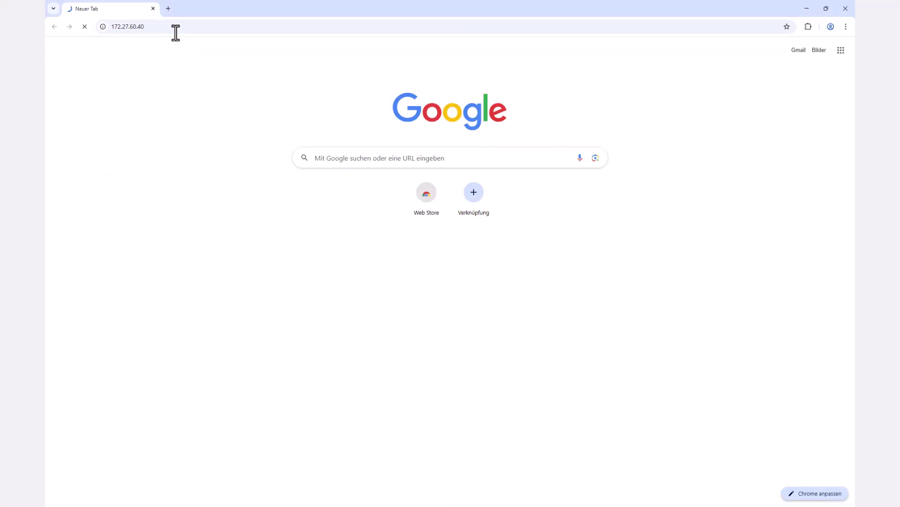
pyautogui.click(342, 244)
pyautogui.click(382, 319)
# - Sign in on the WAGO login page with the suggested username and the account password
pyautogui.click(401, 281)
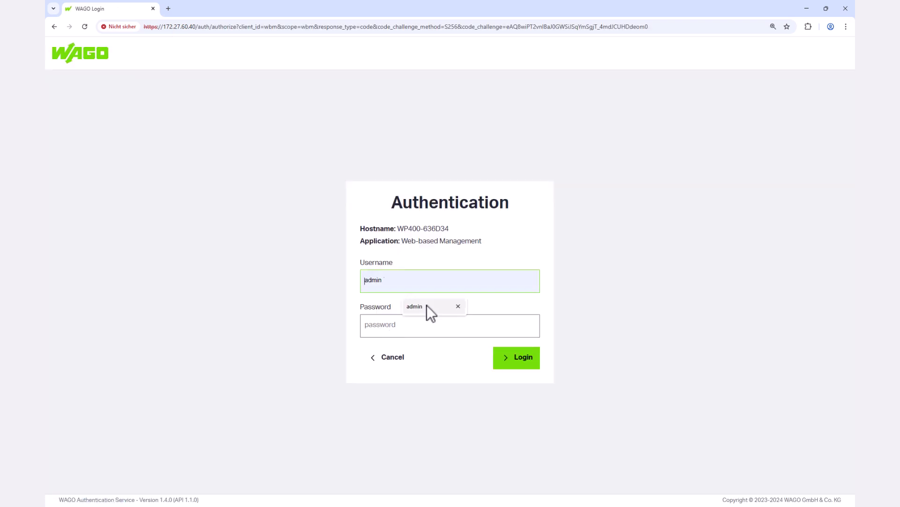
pyautogui.click(415, 307)
pyautogui.click(404, 325)
pyautogui.write('wago')
pyautogui.press('Return')
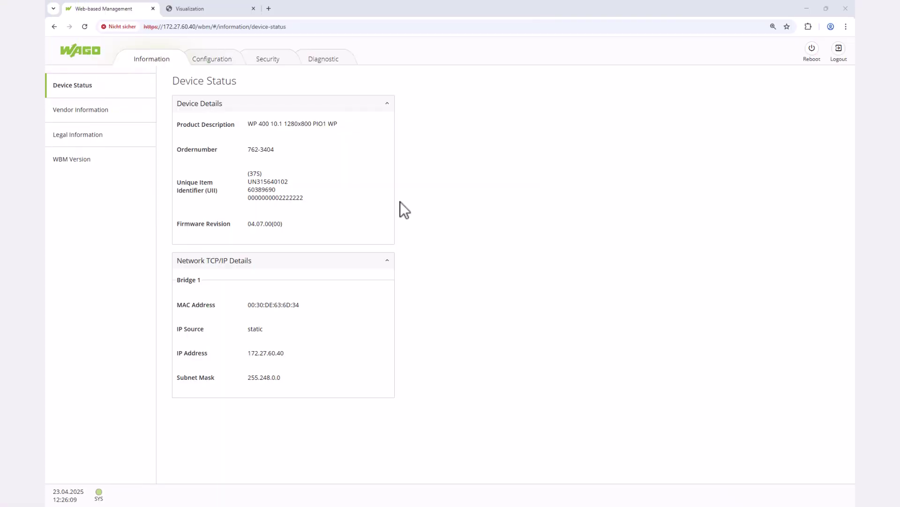
# - Open the Favorites settings, expand Favorite 3, and copy the CODESYS visualization address 172.27.60.212
pyautogui.click(224, 62)
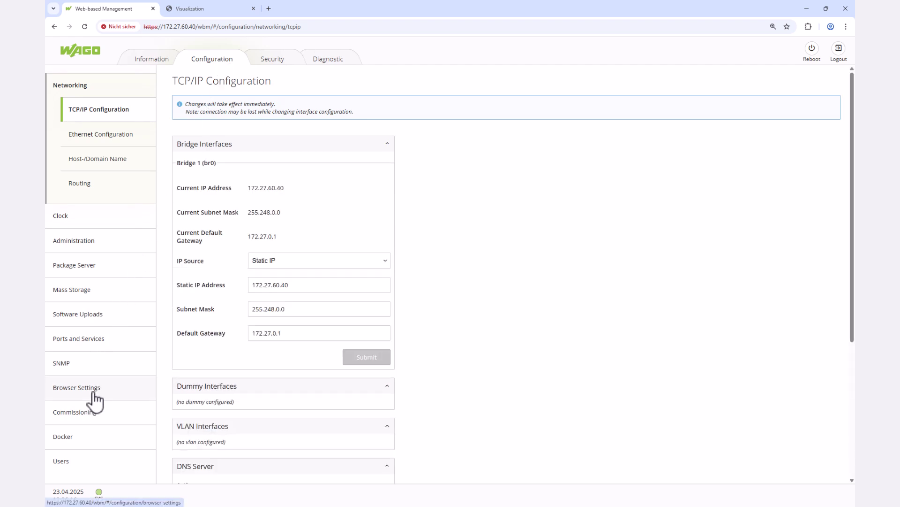
pyautogui.click(77, 388)
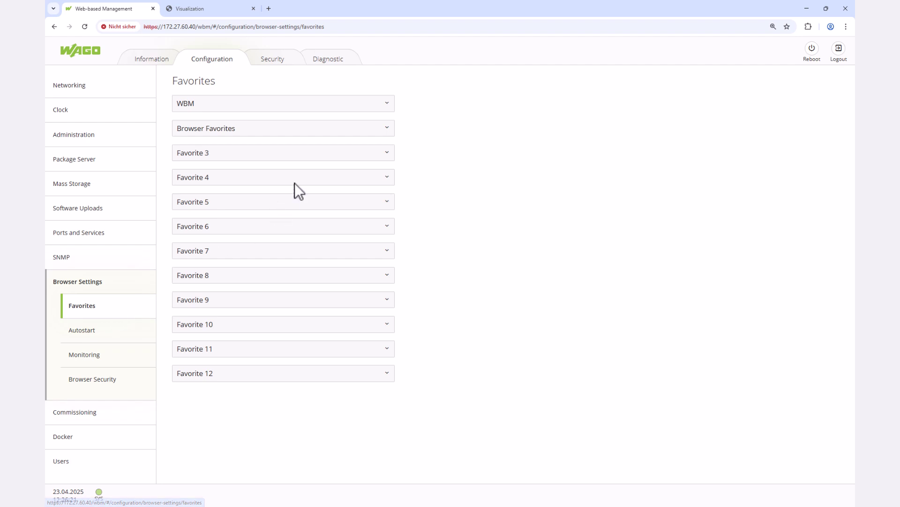
pyautogui.click(384, 159)
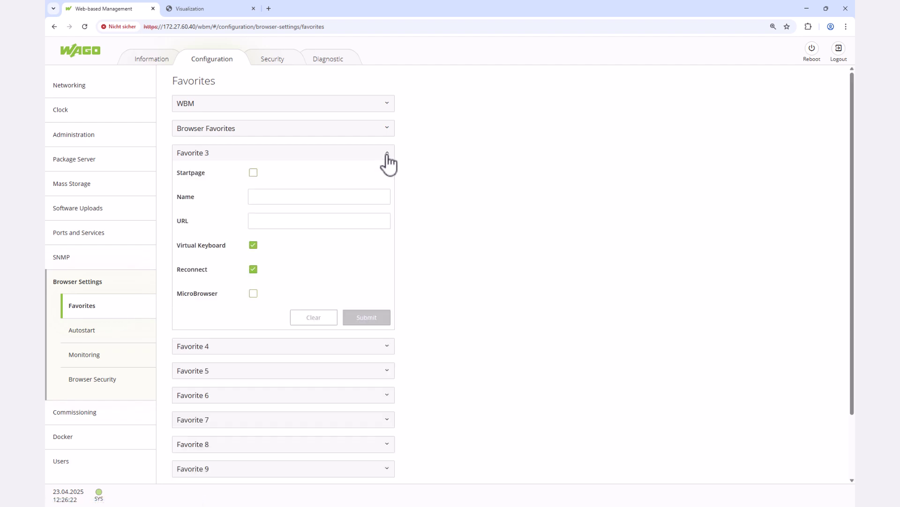
pyautogui.click(225, 7)
pyautogui.click(215, 25)
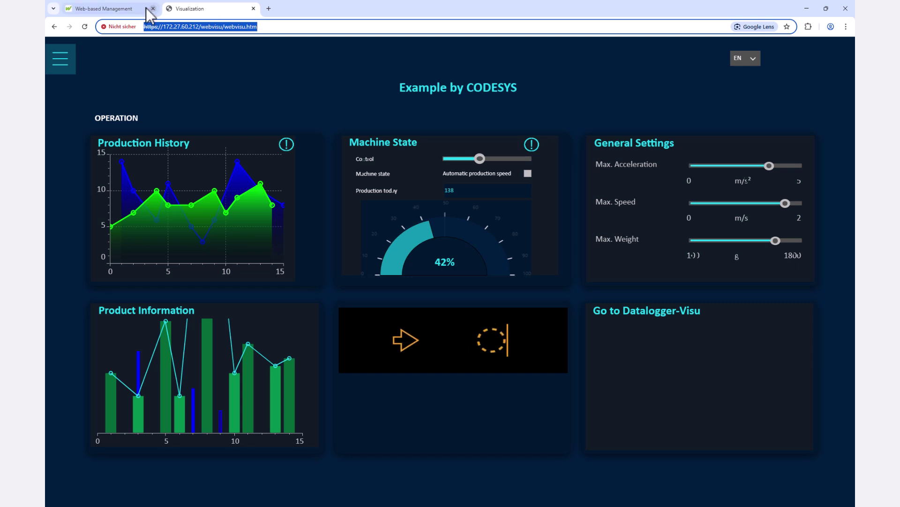
pyautogui.click(136, 9)
# - Paste the address as Favorite 3's URL, name it 'CODESYS Visu', and tick Startpage
pyautogui.click(266, 223)
pyautogui.write('https://172.27.60.40/webvisu/webvisu.htm')
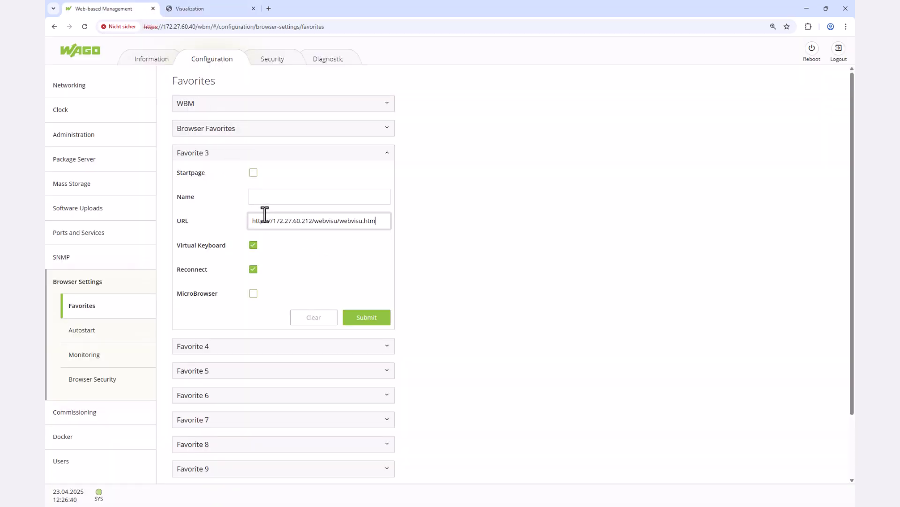
pyautogui.click(265, 197)
pyautogui.write('C')
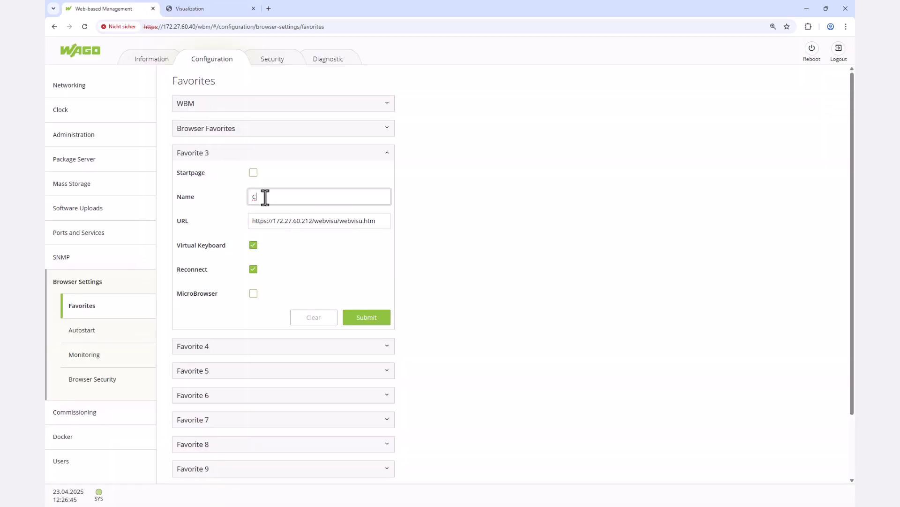
pyautogui.write('ODESYS Visu')
pyautogui.click(254, 173)
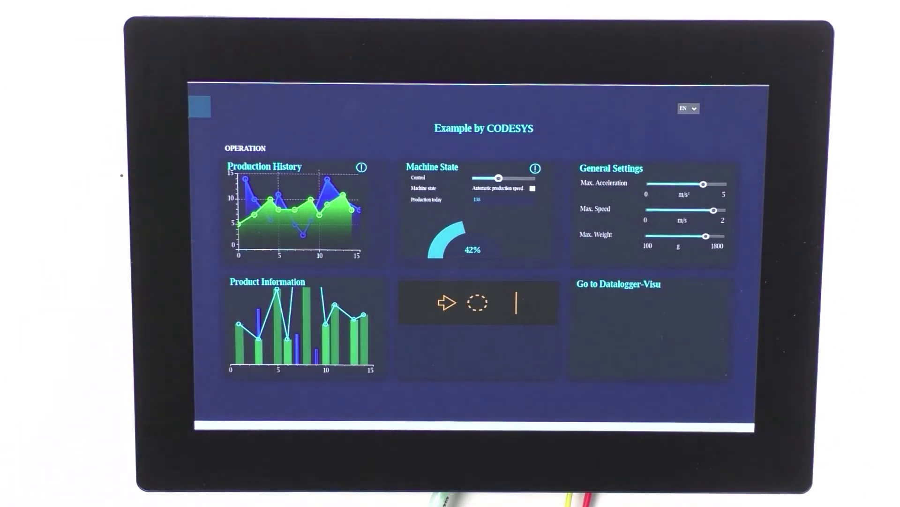
# - Tap the 'Go to Datalogger-Visu' tile on the panel's CODESYS dashboard
pyautogui.click(654, 315)
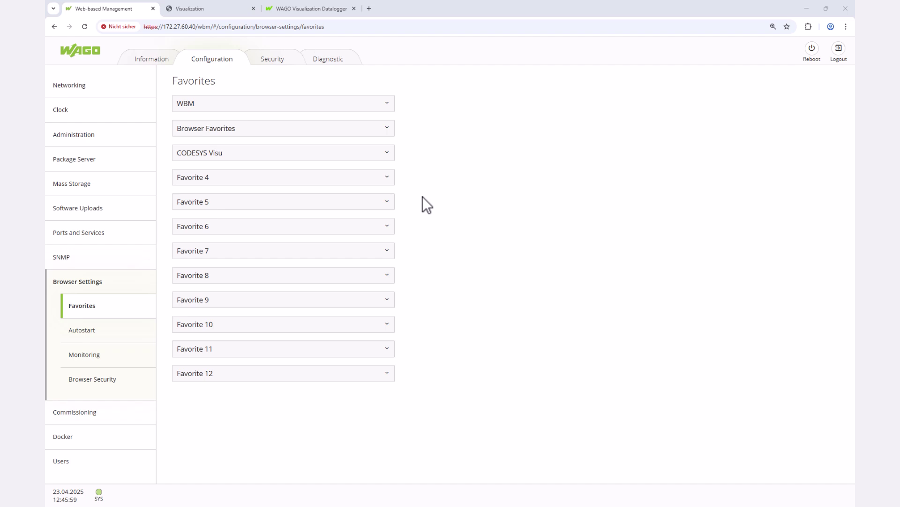
# - Tick Startpage for Browser Favorites and submit, then expand the CODESYS Visu favourite
pyautogui.click(361, 127)
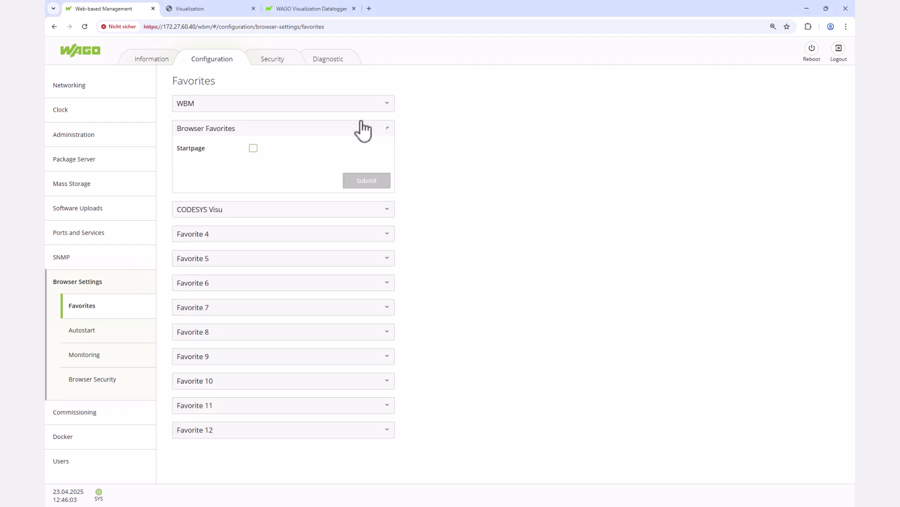
pyautogui.click(253, 149)
pyautogui.click(365, 183)
pyautogui.click(393, 211)
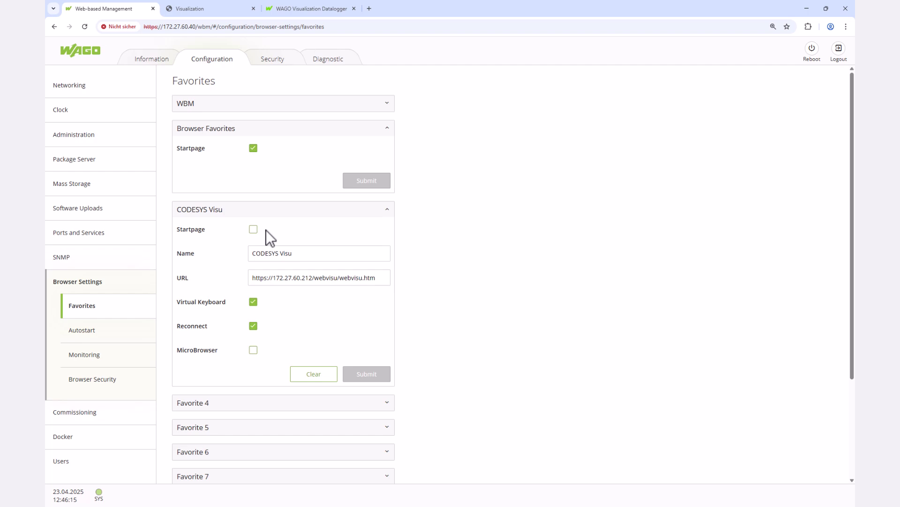
# - Paste the copied datalogger URL into Favorite 4, name it 'Datalogger Visualization', and submit
pyautogui.click(300, 8)
pyautogui.click(254, 27)
pyautogui.hotkey('ctrl', 'c')
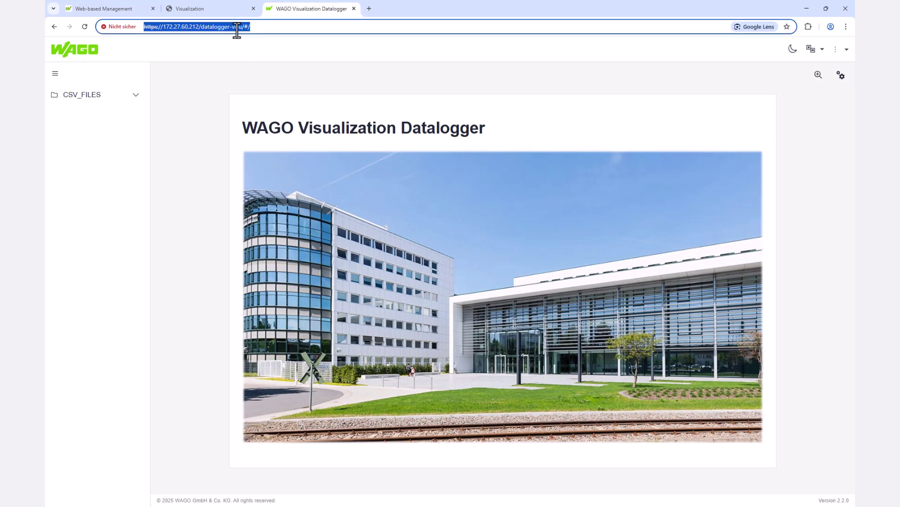
pyautogui.click(126, 9)
pyautogui.click(232, 402)
pyautogui.scroll(-5, 235, 410)
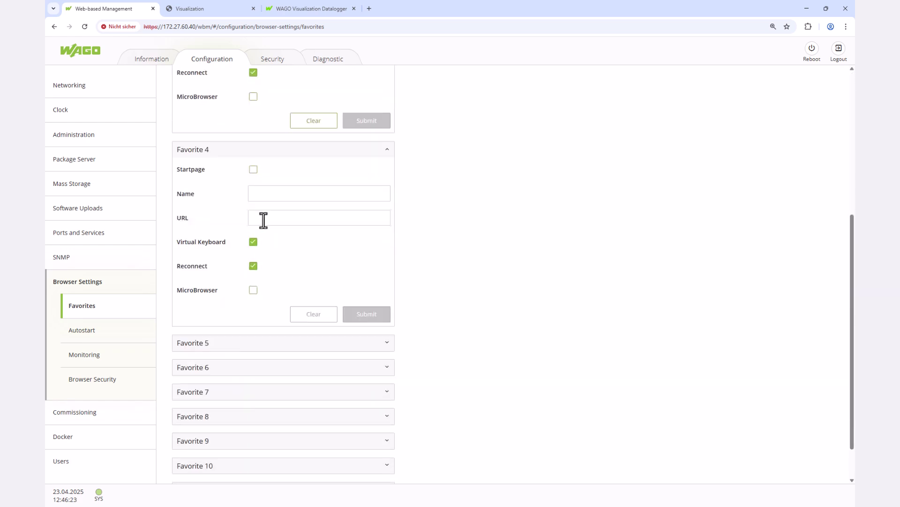
pyautogui.click(261, 220)
pyautogui.hotkey('ctrl', 'v')
pyautogui.click(266, 194)
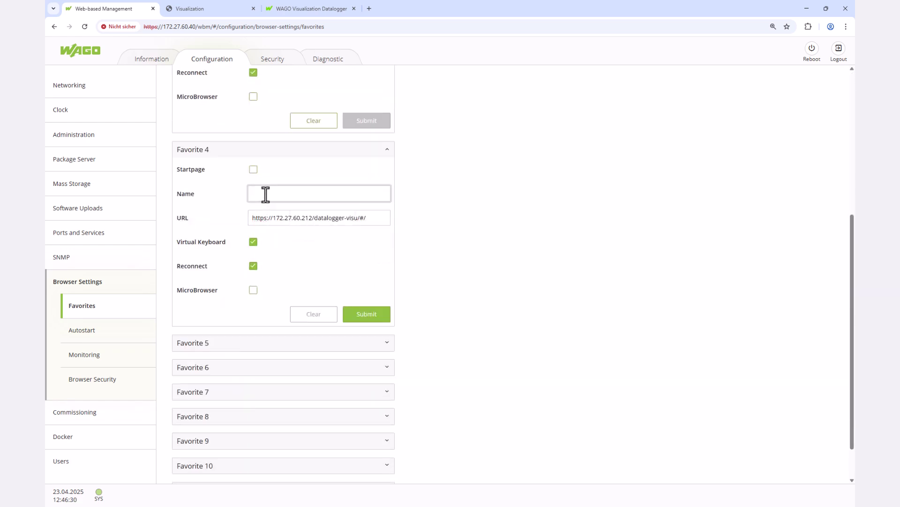
pyautogui.write('Datalogger Visualization')
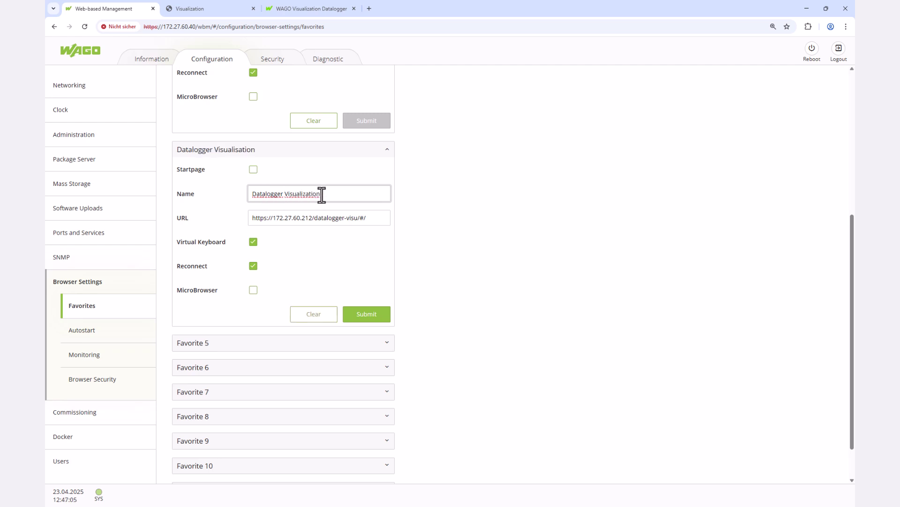
pyautogui.click(390, 320)
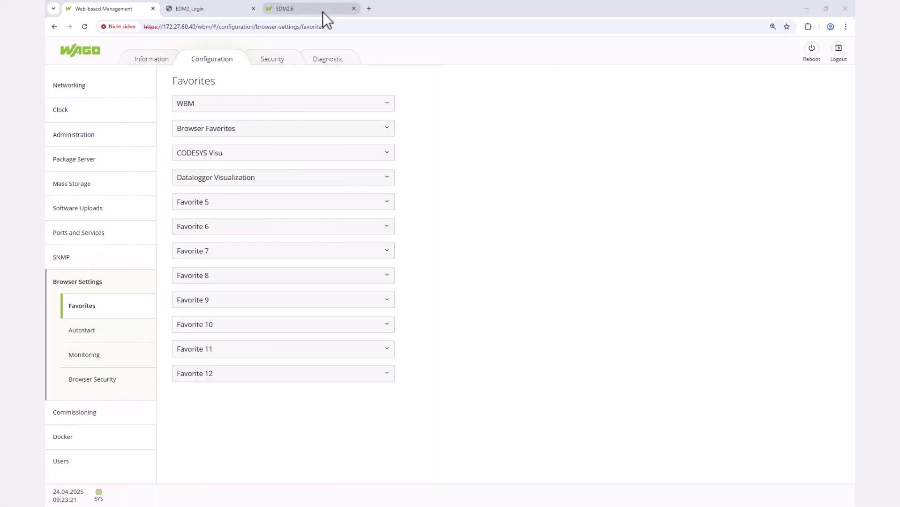
pyautogui.click(322, 13)
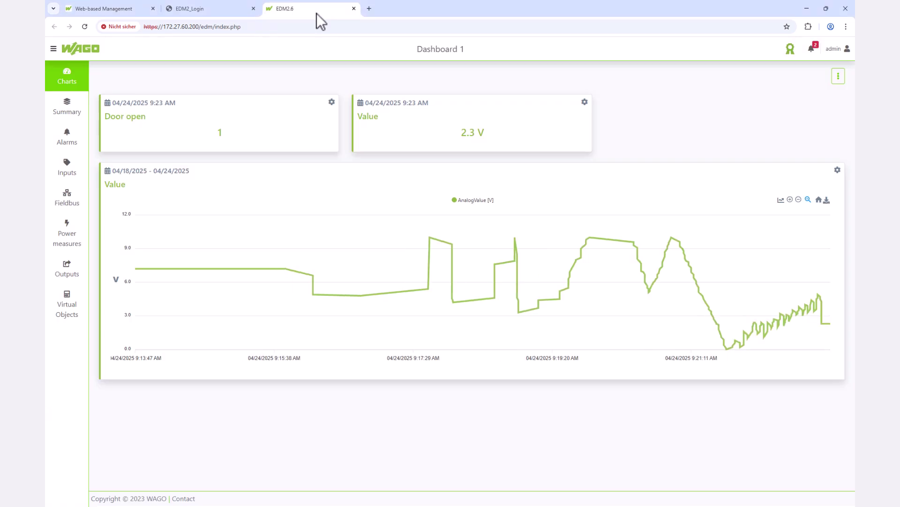
pyautogui.click(207, 28)
pyautogui.hotkey('ctrl', 'c')
pyautogui.rightClick(207, 29)
pyautogui.click(255, 88)
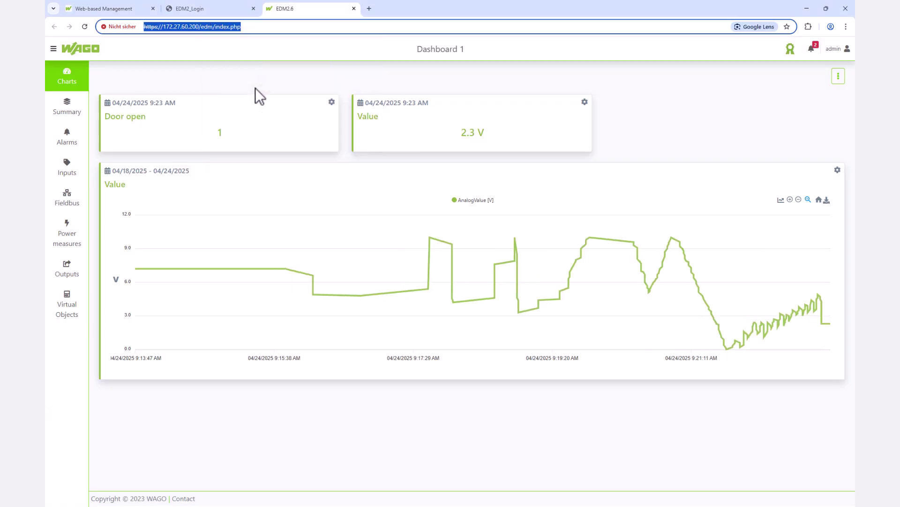
pyautogui.click(128, 7)
pyautogui.click(231, 204)
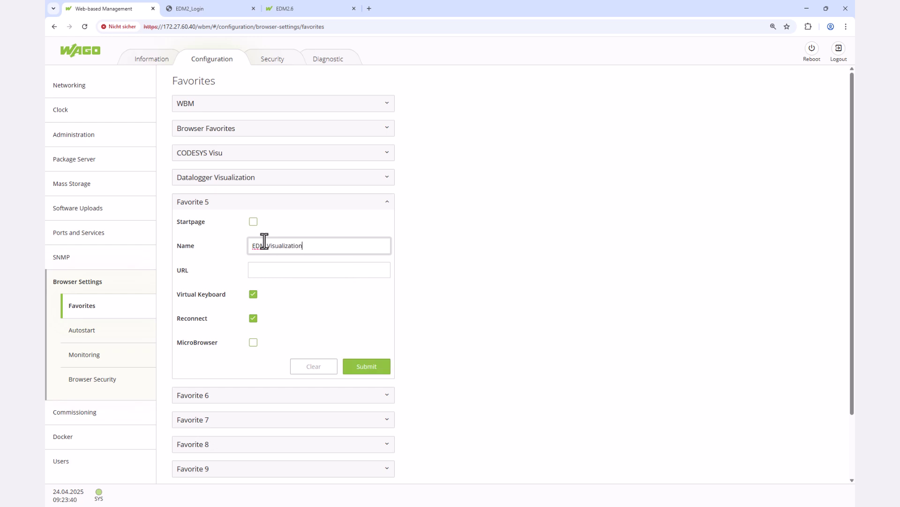
pyautogui.click(265, 268)
pyautogui.rightClick(266, 269)
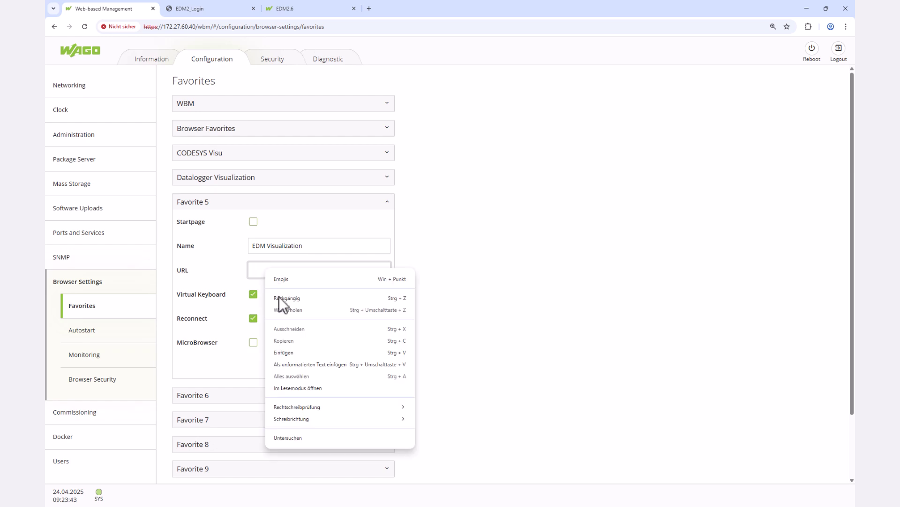
pyautogui.click(297, 352)
pyautogui.click(377, 375)
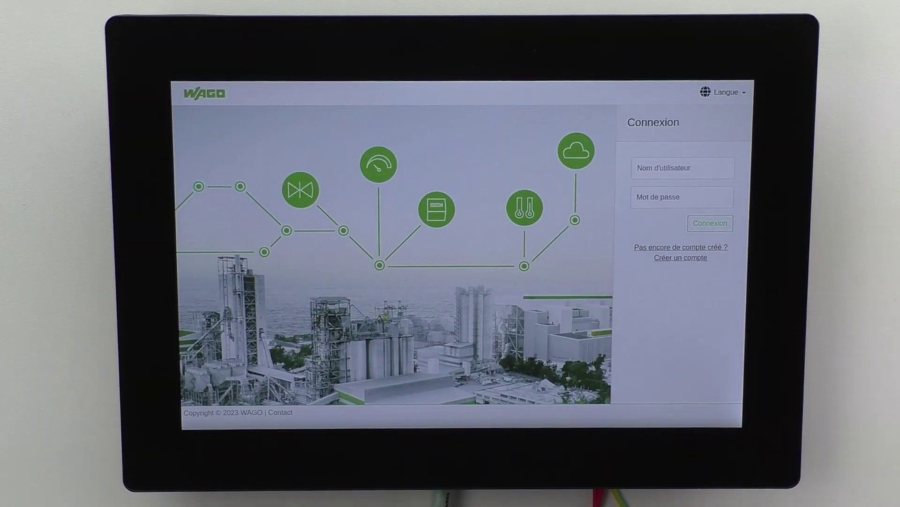
# - Switch the EDM login page language and sign in with the account username and password
pyautogui.click(722, 91)
pyautogui.click(725, 152)
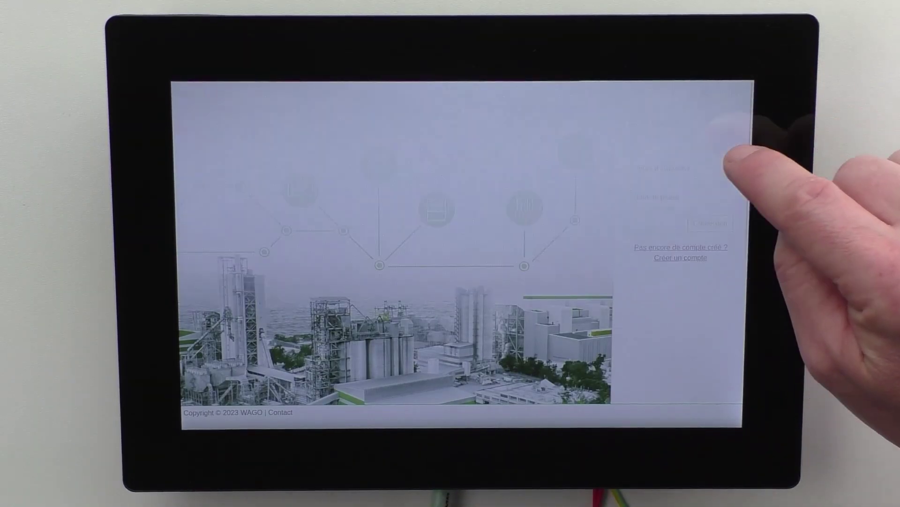
pyautogui.click(682, 169)
pyautogui.write('admin')
pyautogui.click(683, 197)
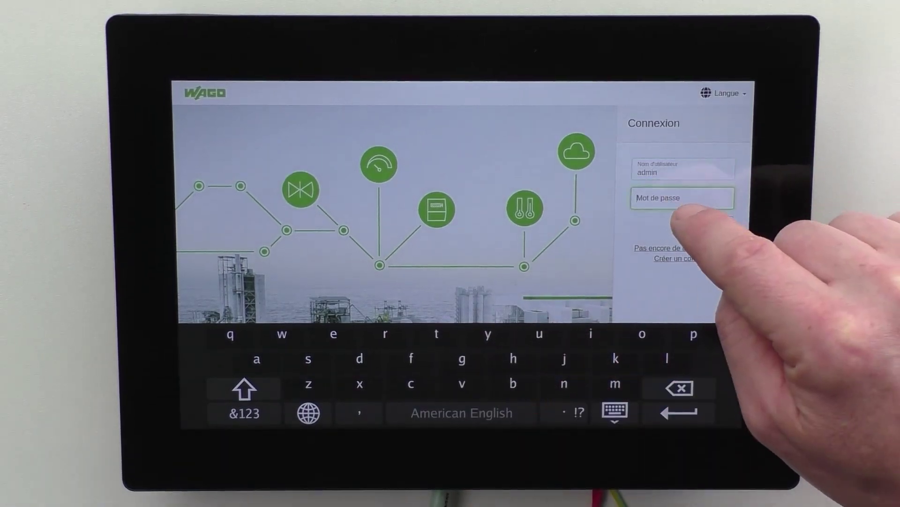
pyautogui.write('wago')
pyautogui.press('Return')
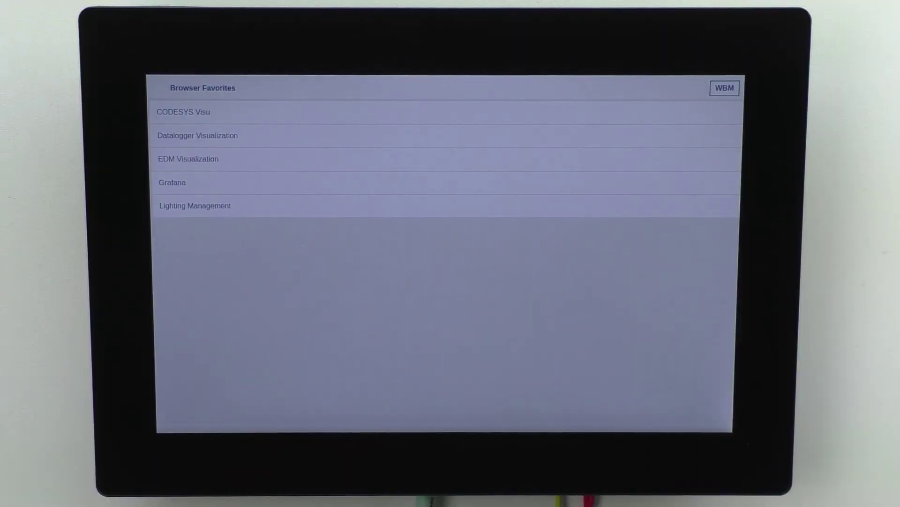
# - Open the Lighting Management favourite on the panel and sign in with the account username
pyautogui.click(201, 205)
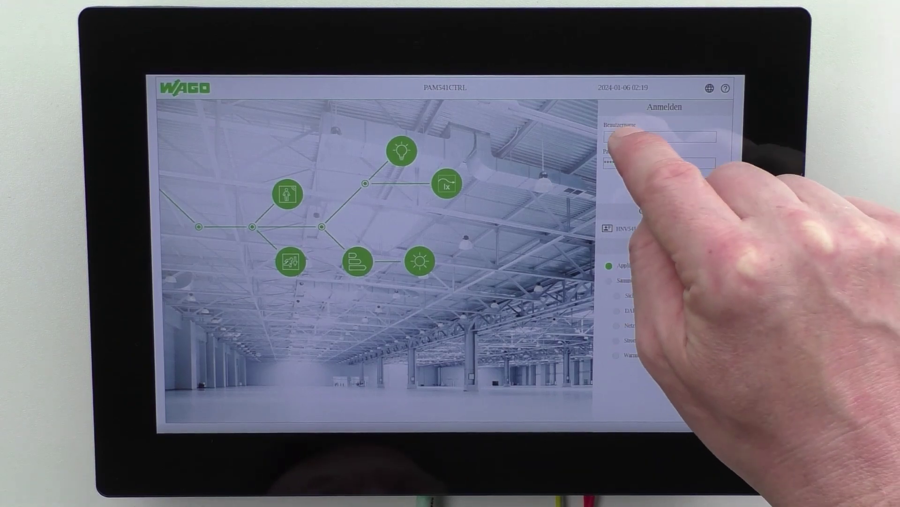
pyautogui.click(615, 136)
pyautogui.write('admin')
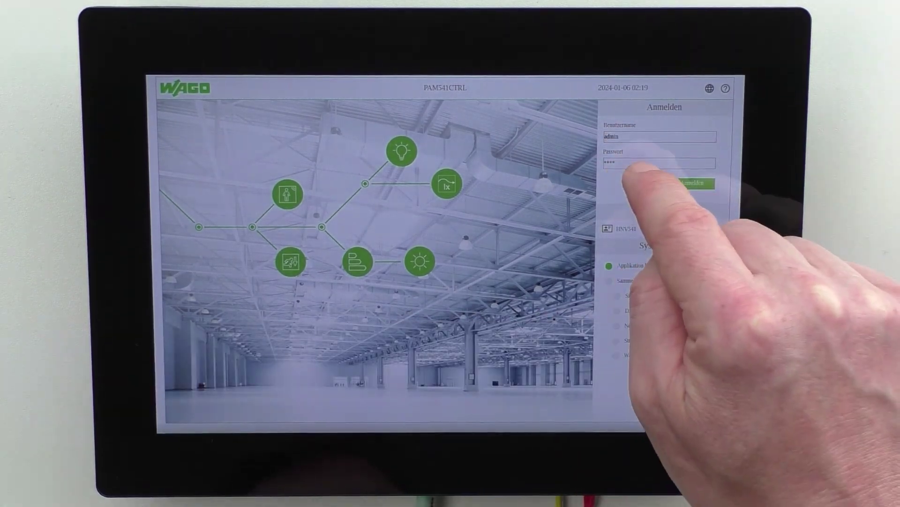
pyautogui.click(657, 163)
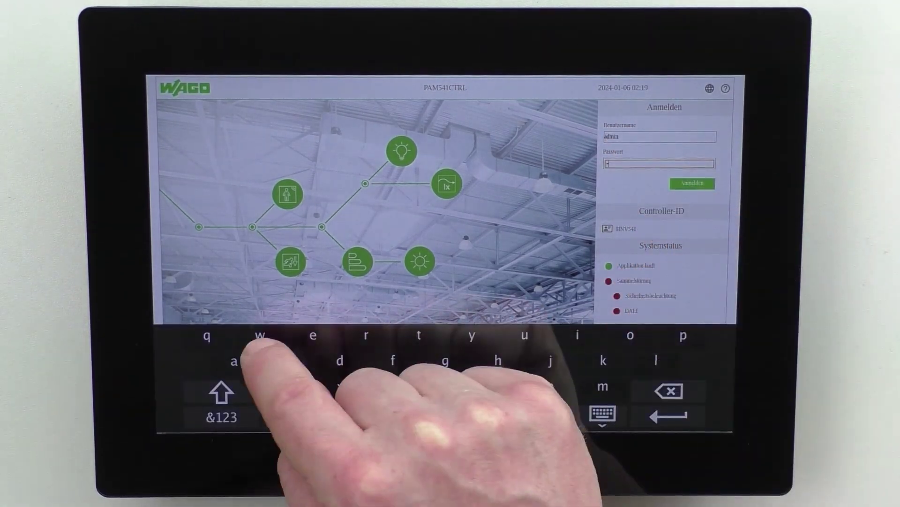
pyautogui.click(693, 183)
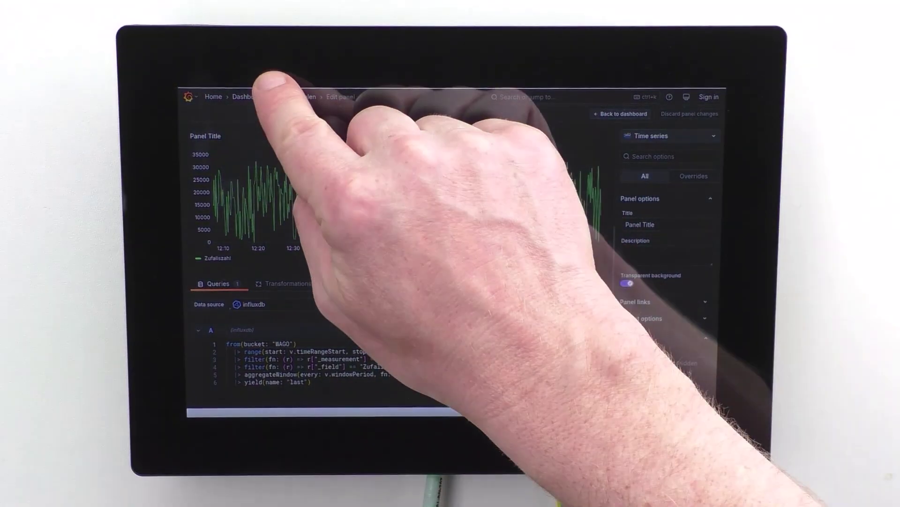
# - Swipe down from the panel's top edge to show the WBM, Browser Favorites and Cleaning bar
pyautogui.moveTo(272, 90); pyautogui.dragTo(284, 131)
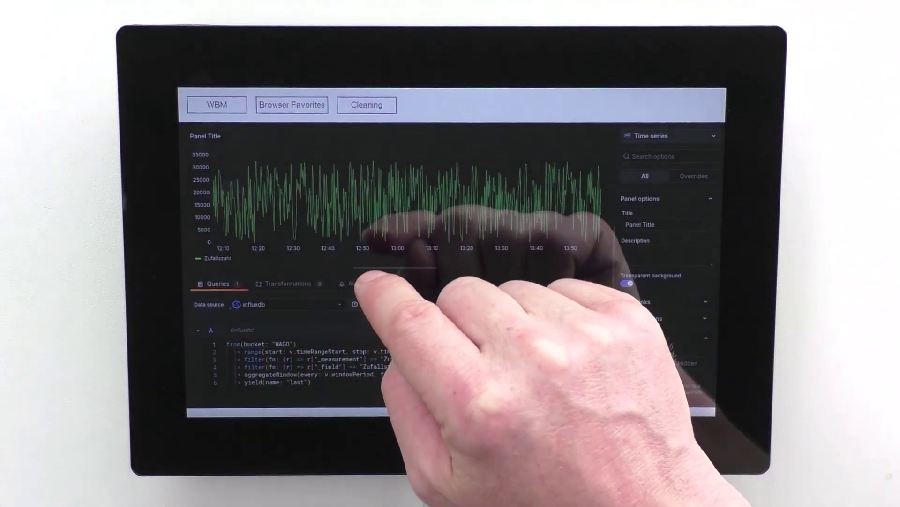